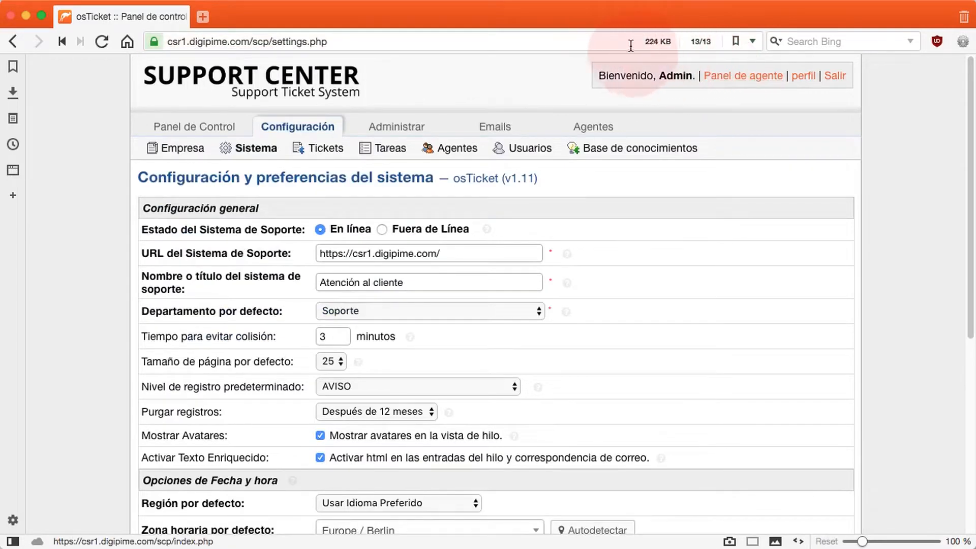
Open the system's email address list and start adding a new email address
{"action": "mouse_move", "coordinate": [495, 127]}
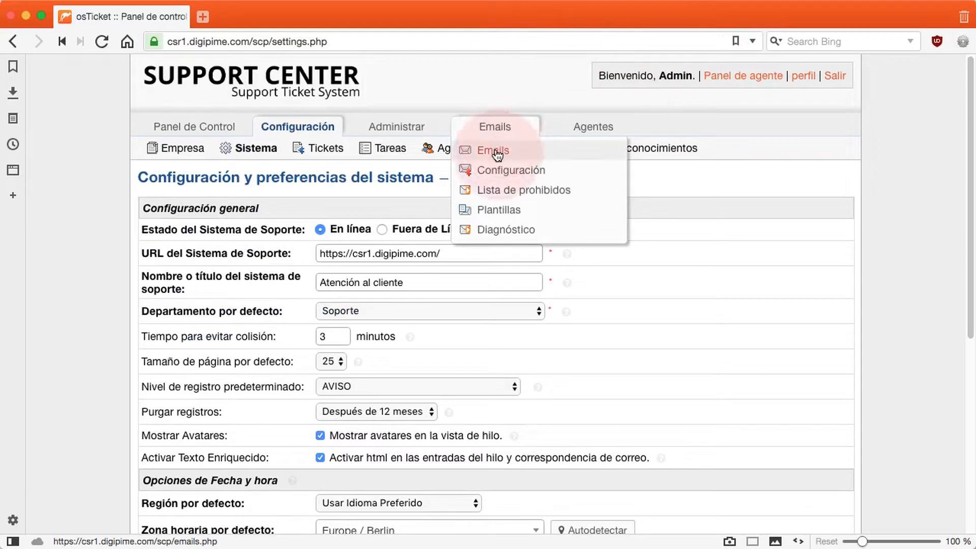
{"action": "left_click", "coordinate": [497, 153]}
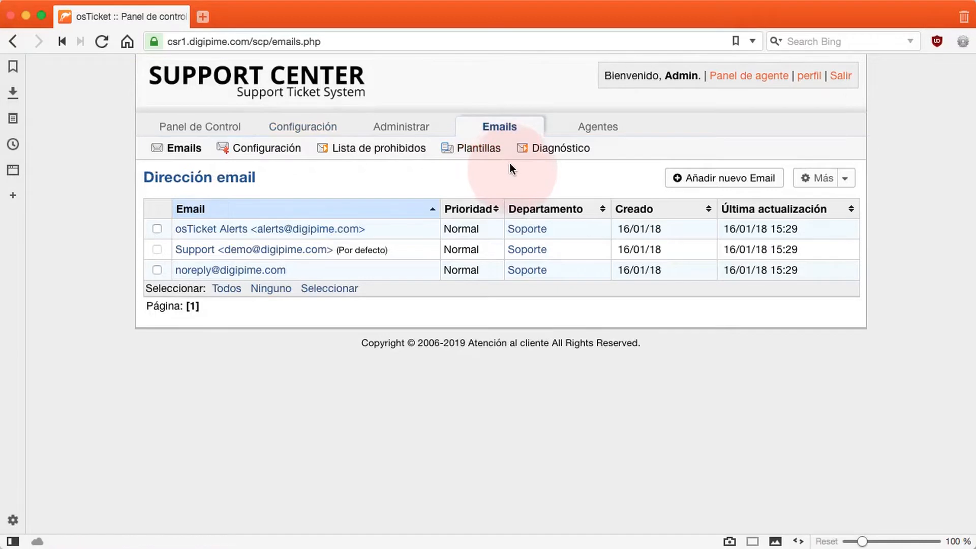
{"action": "left_click", "coordinate": [702, 179]}
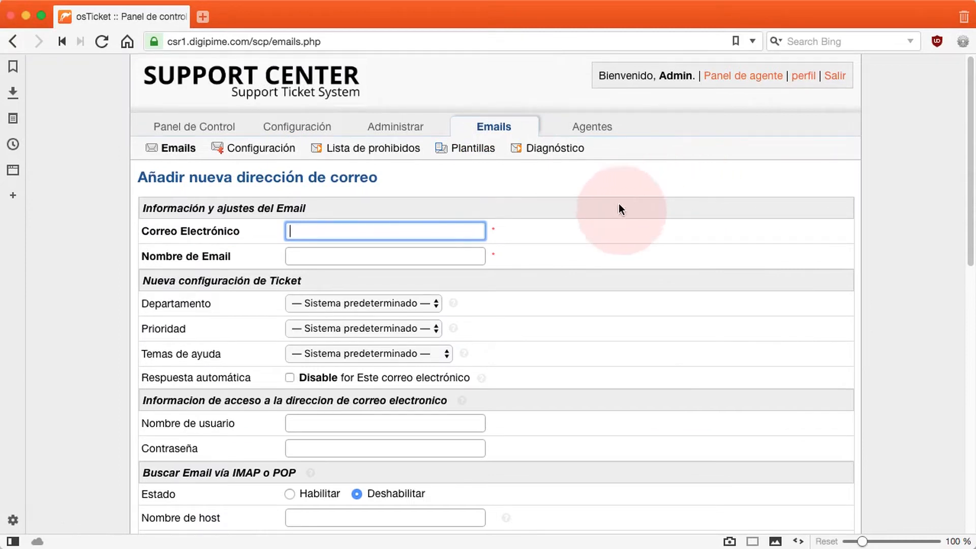
Fill in the sales mailbox's e-mail address and use the same address as its email name
{"action": "left_click", "coordinate": [393, 234]}
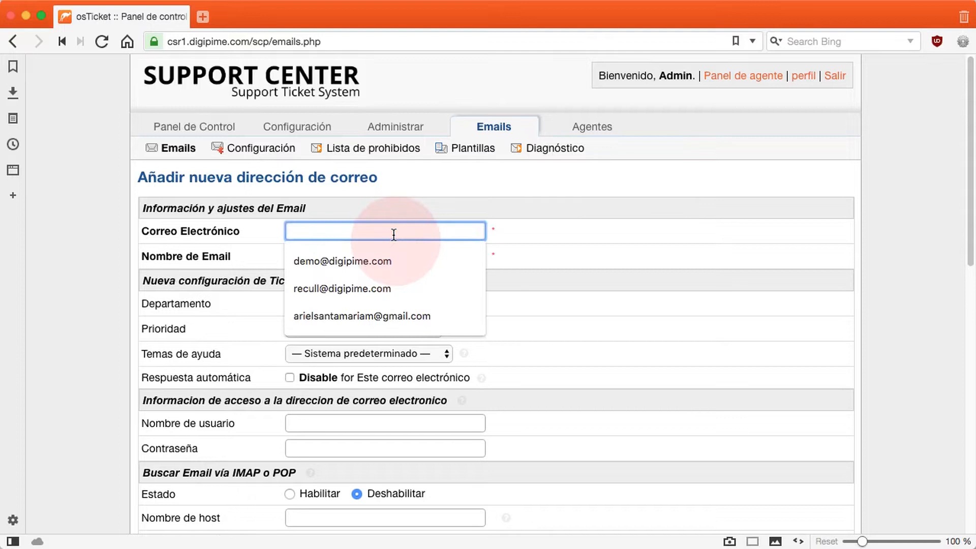
{"action": "left_click", "coordinate": [367, 287]}
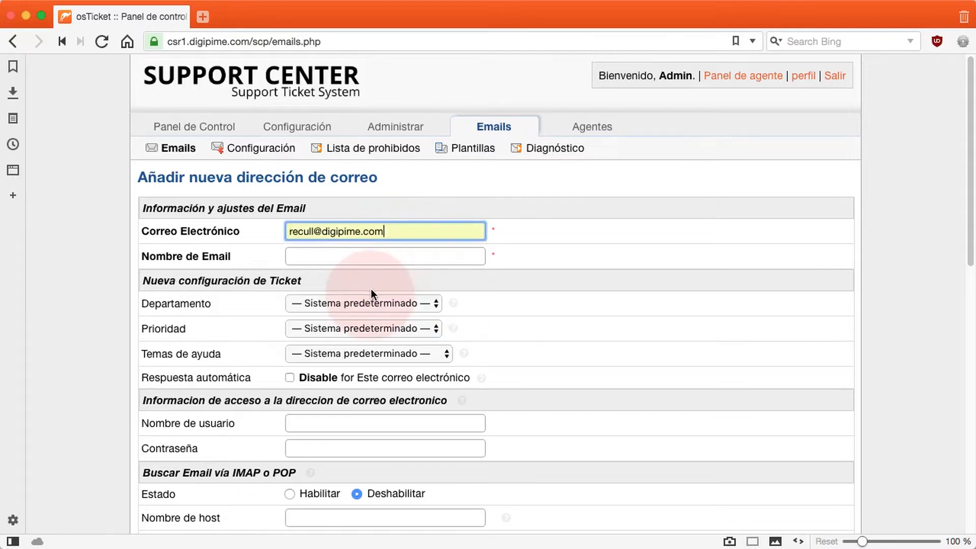
{"action": "left_click", "coordinate": [885, 231]}
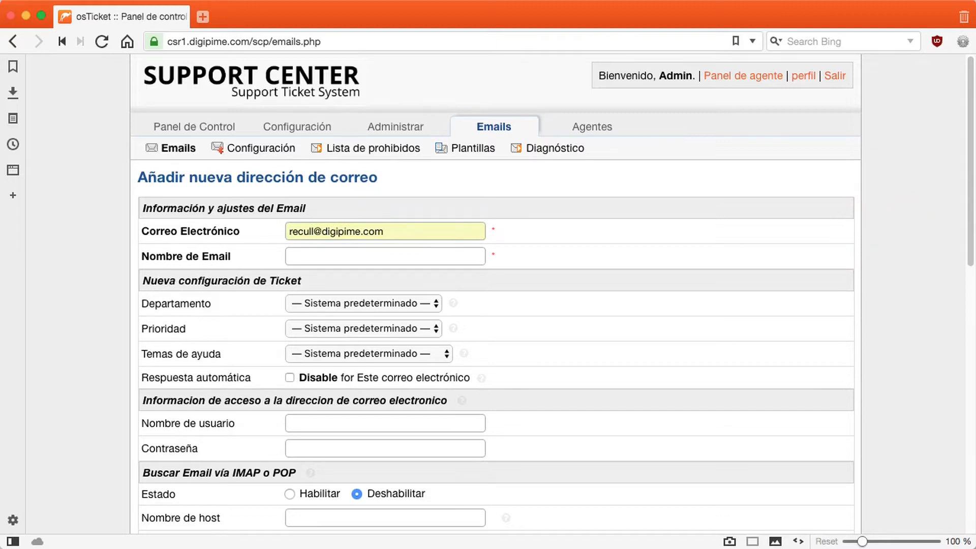
{"action": "left_click", "coordinate": [321, 258]}
{"action": "key", "text": "super+v"}
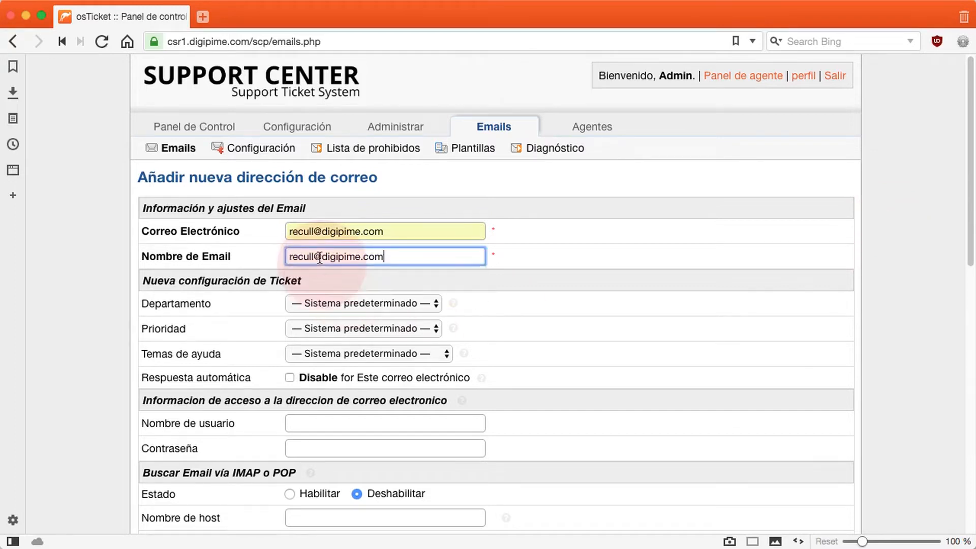
Assign new tickets from this address to the Ventas department with High priority
{"action": "left_click", "coordinate": [338, 303]}
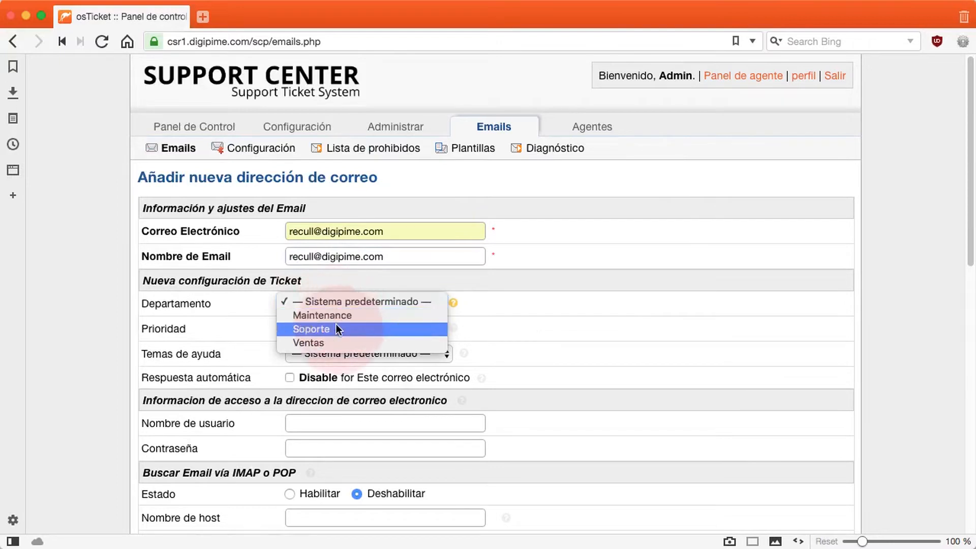
{"action": "left_click", "coordinate": [329, 343]}
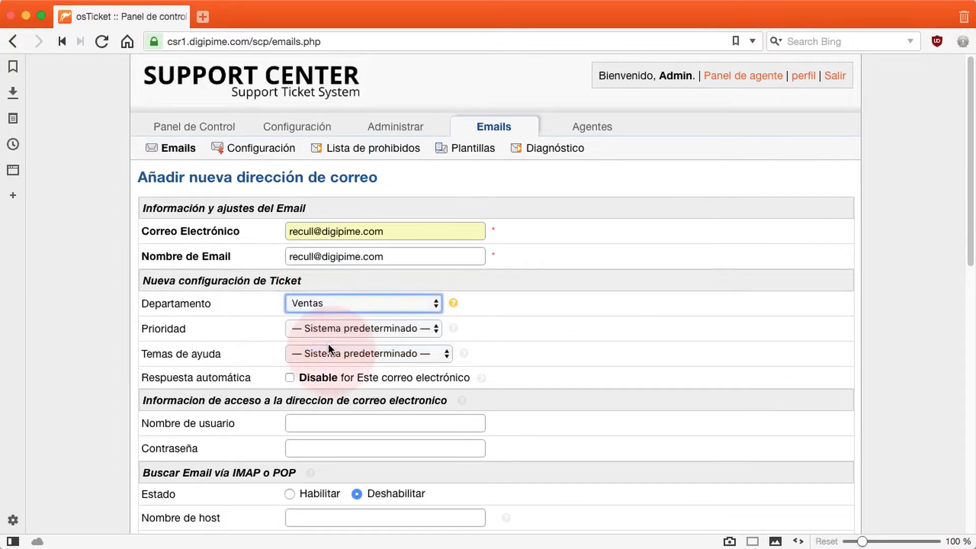
{"action": "left_click", "coordinate": [331, 328]}
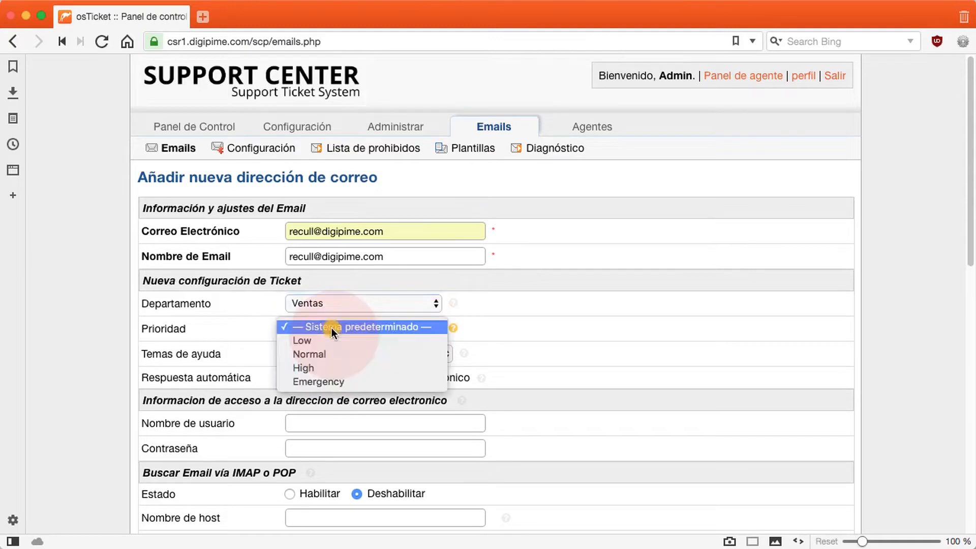
{"action": "left_click", "coordinate": [333, 367]}
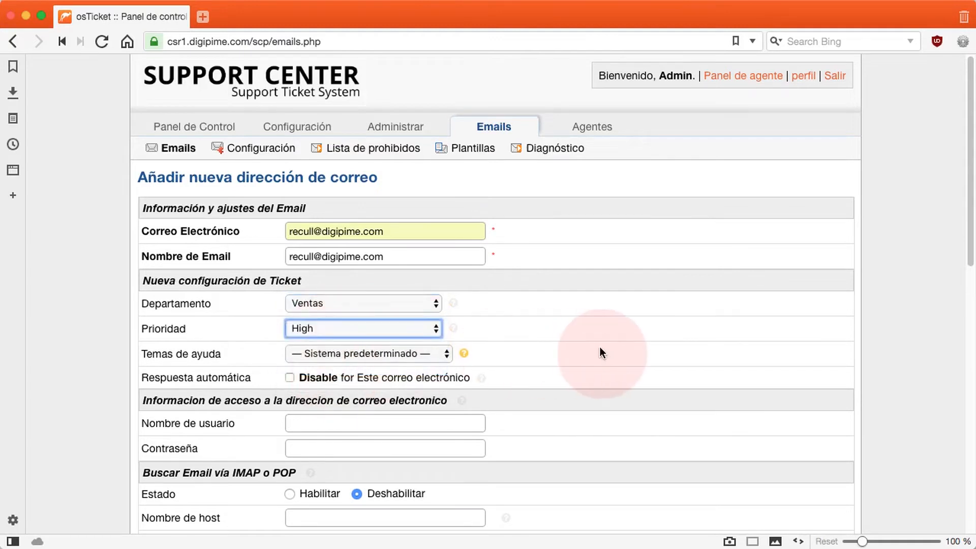
Enter the mailbox's login credentials: its e-mail address as the username and the account password
{"action": "scroll", "coordinate": [601, 352], "scroll_direction": "down", "scroll_amount": 2}
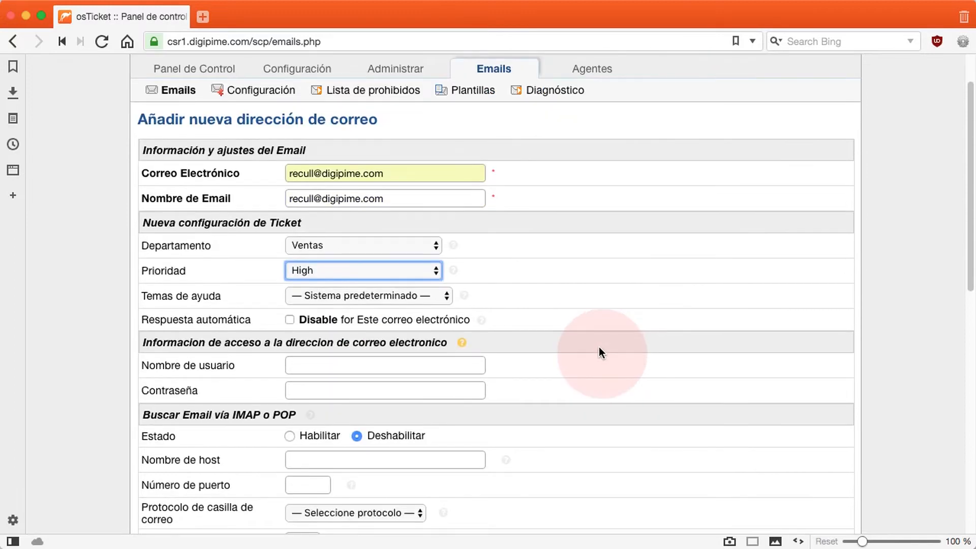
{"action": "left_click", "coordinate": [294, 366]}
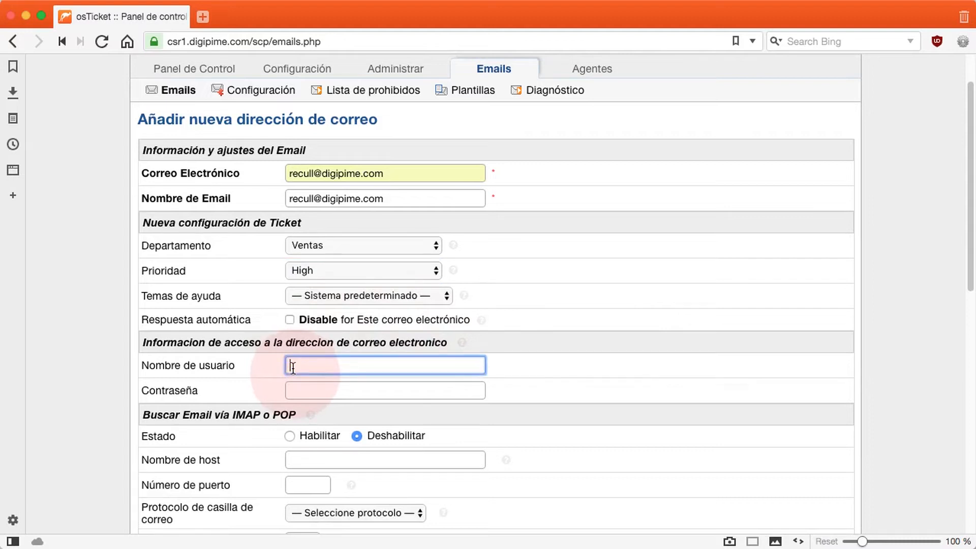
{"action": "key", "text": "super+v"}
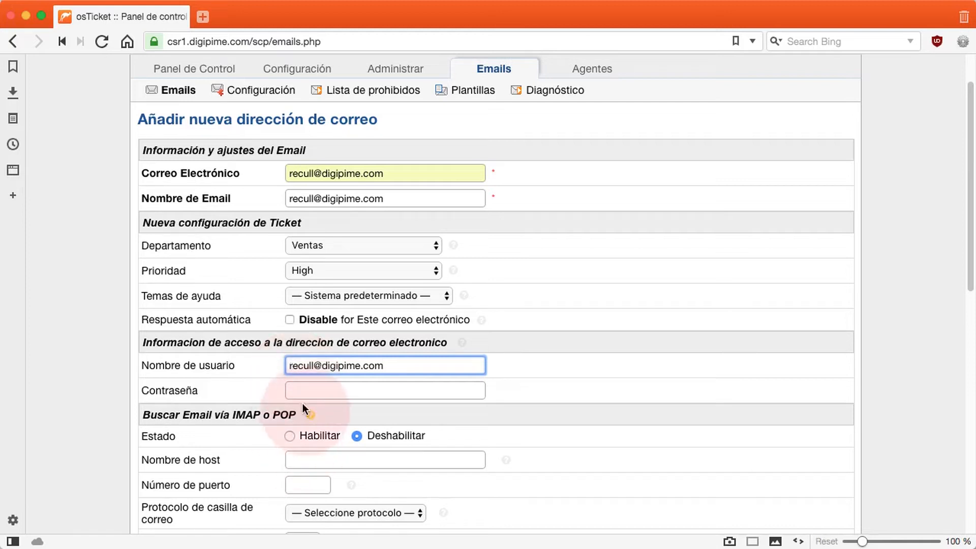
{"action": "left_click", "coordinate": [307, 388]}
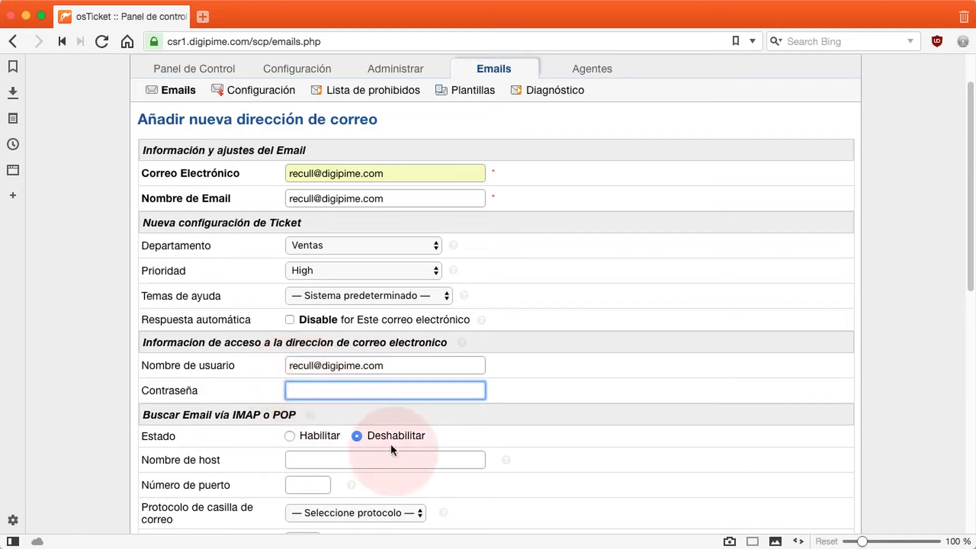
{"action": "left_click", "coordinate": [468, 395]}
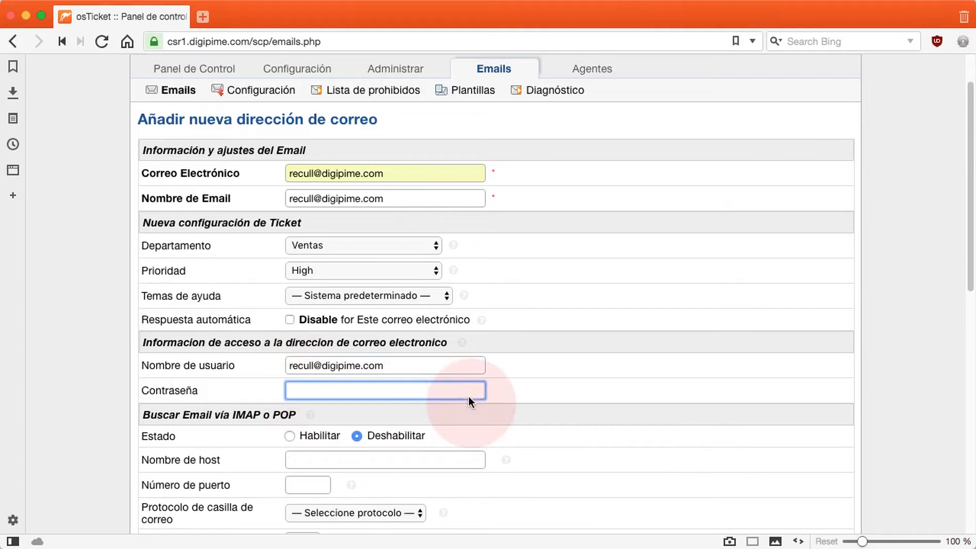
{"action": "key", "text": "super+v"}
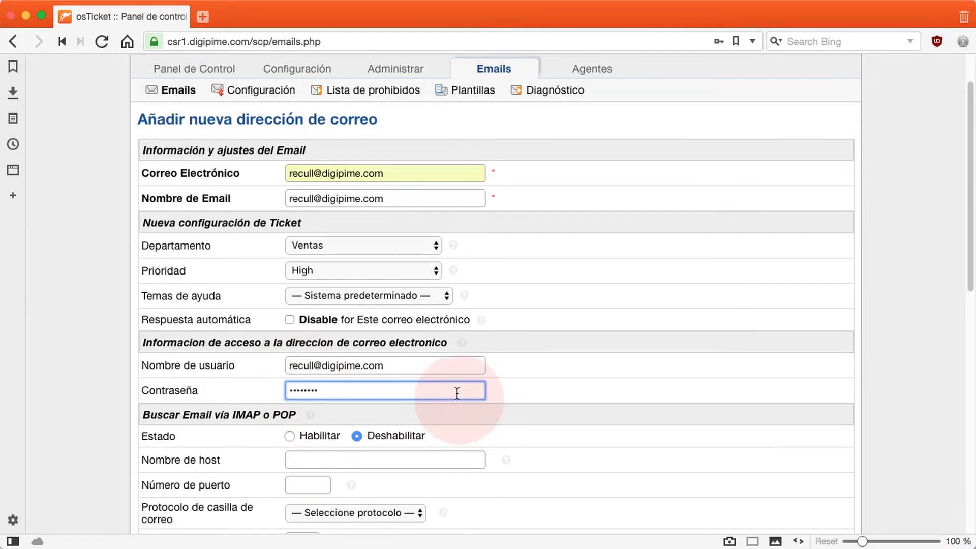
Enable email fetching via IMAP or POP and set its host name to imap.digipime.com
{"action": "scroll", "coordinate": [456, 392], "scroll_direction": "down", "scroll_amount": 3}
{"action": "scroll", "coordinate": [456, 392], "scroll_direction": "down", "scroll_amount": 1}
{"action": "left_click_drag", "start_coordinate": [145, 270], "coordinate": [295, 266]}
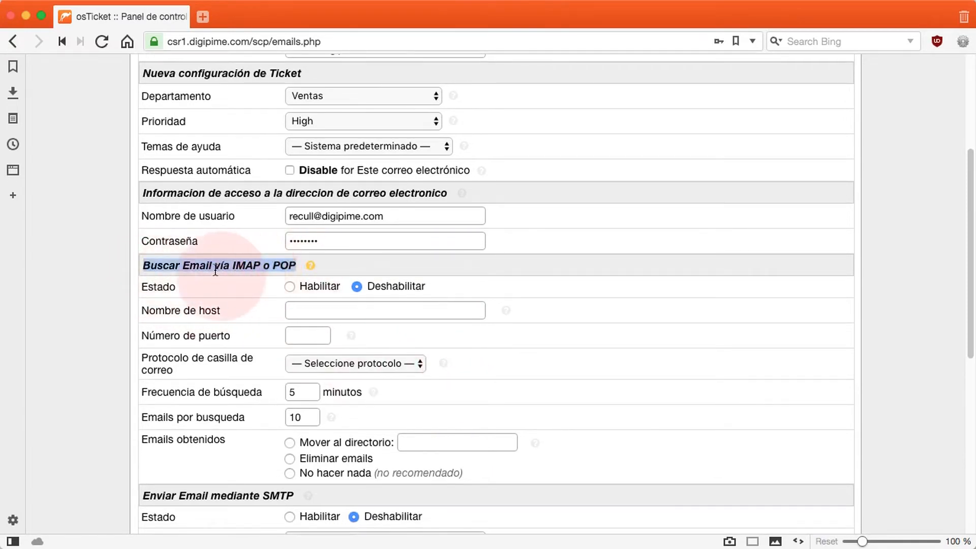
{"action": "left_click", "coordinate": [217, 266]}
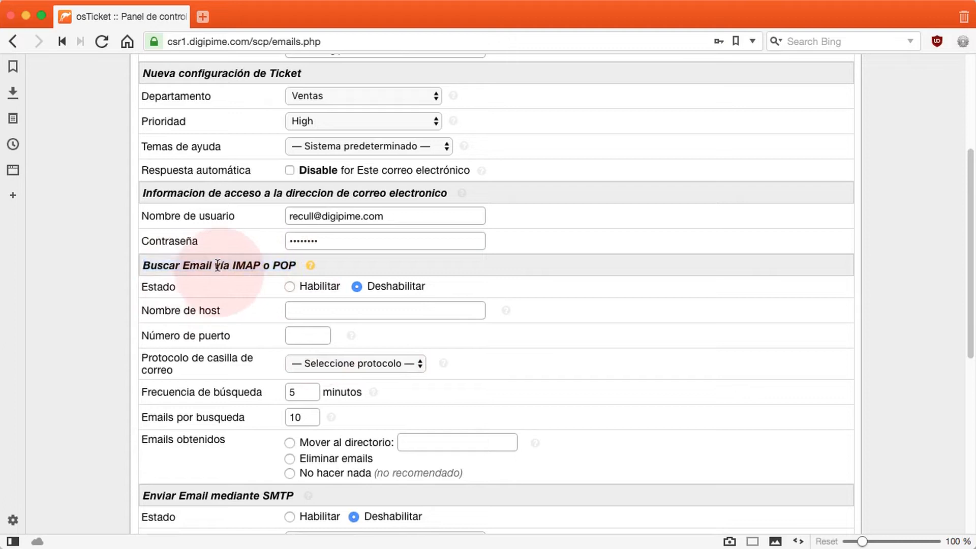
{"action": "left_click", "coordinate": [289, 286]}
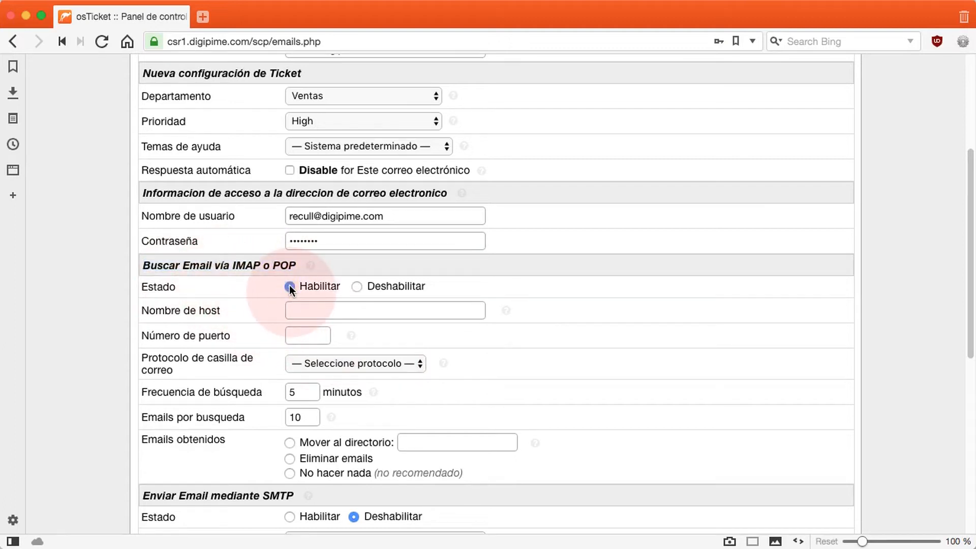
{"action": "left_click", "coordinate": [304, 310]}
{"action": "type", "text": "i"}
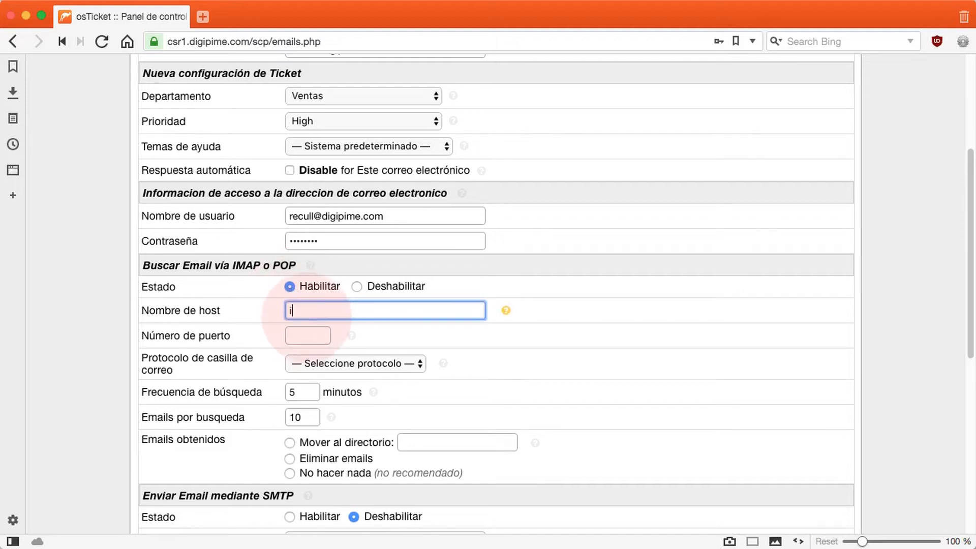
{"action": "type", "text": "map.digipime.com"}
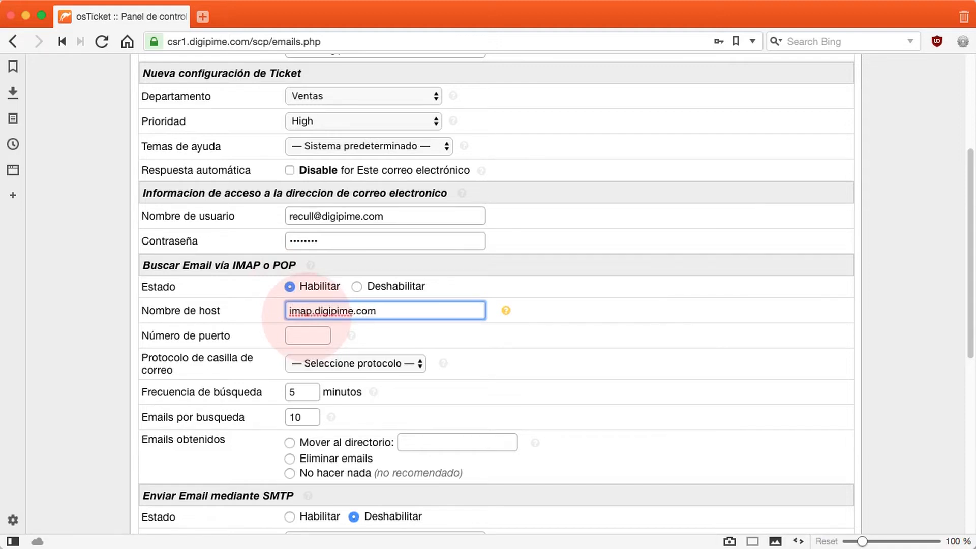
Set the incoming mail port to 143 and the mailbox protocol to IMAP without SSL
{"action": "left_click", "coordinate": [298, 336]}
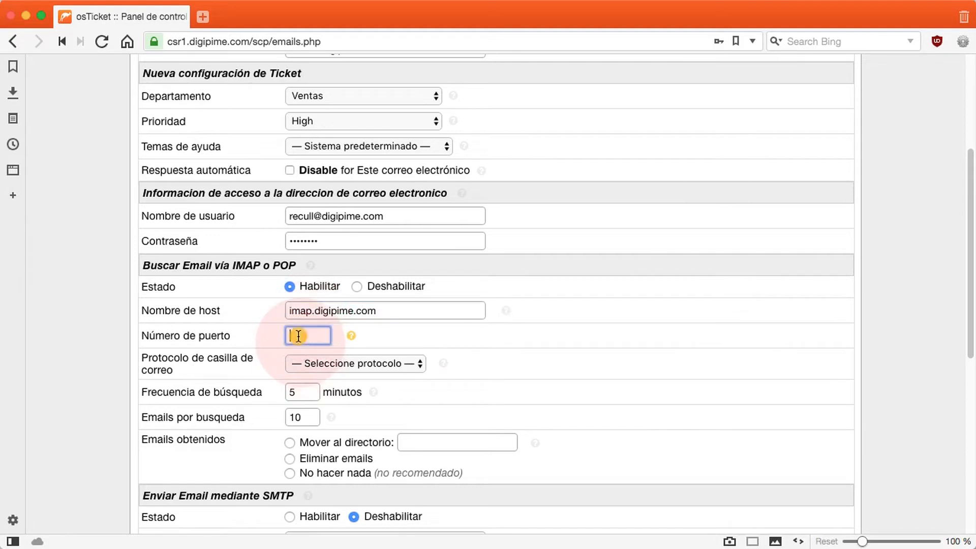
{"action": "type", "text": "143"}
{"action": "left_click", "coordinate": [321, 361]}
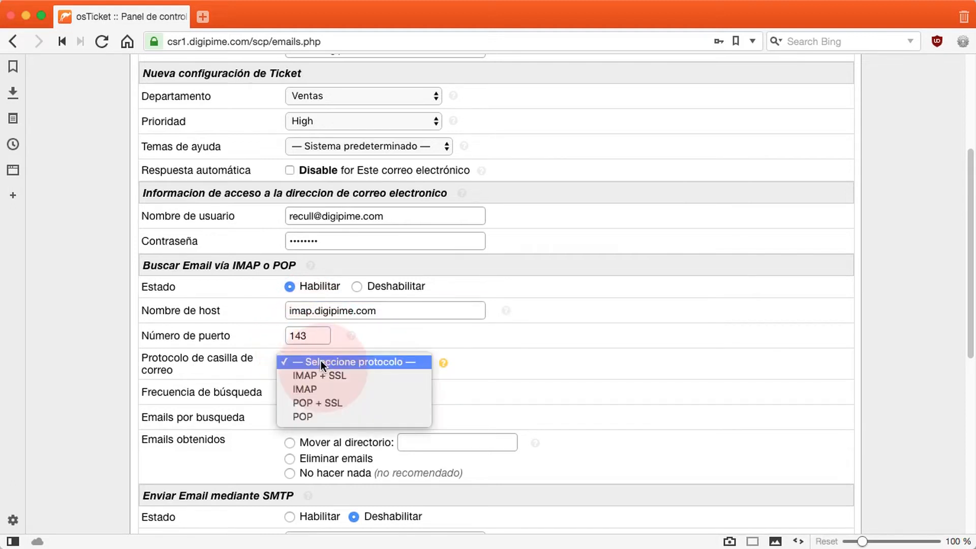
{"action": "left_click", "coordinate": [327, 388]}
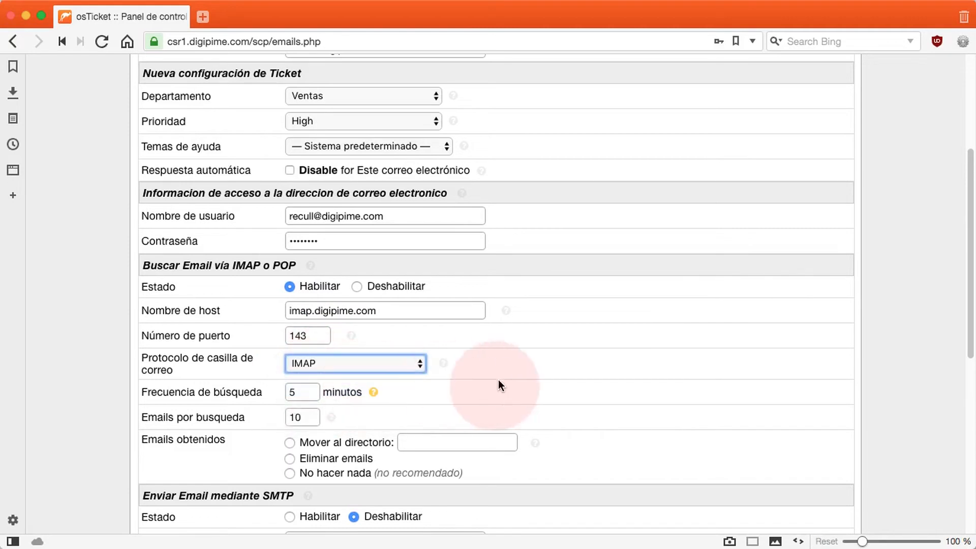
Set the emails per fetch to 25 and choose to delete emails once they are fetched
{"action": "scroll", "coordinate": [550, 390], "scroll_direction": "down", "scroll_amount": 2}
{"action": "scroll", "coordinate": [550, 389], "scroll_direction": "down", "scroll_amount": 2}
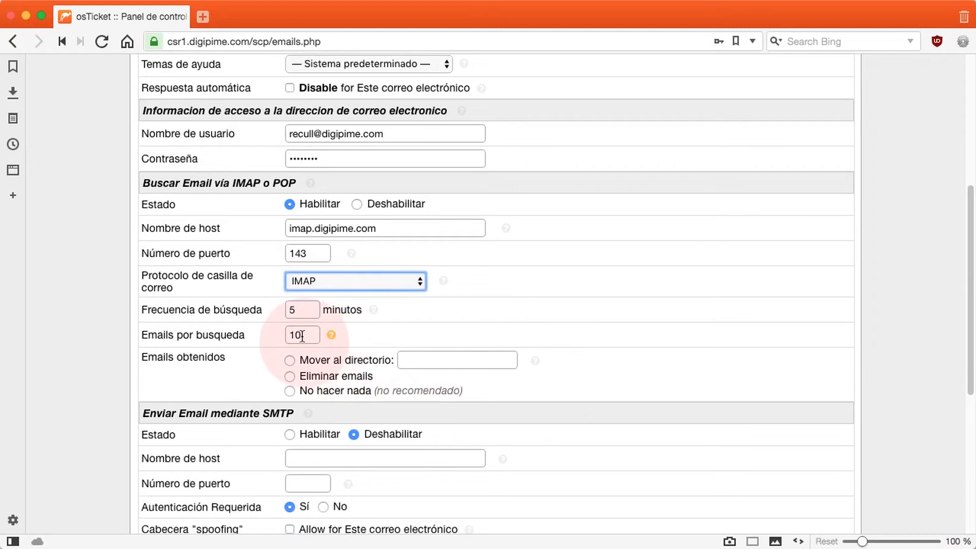
{"action": "left_click", "coordinate": [302, 336]}
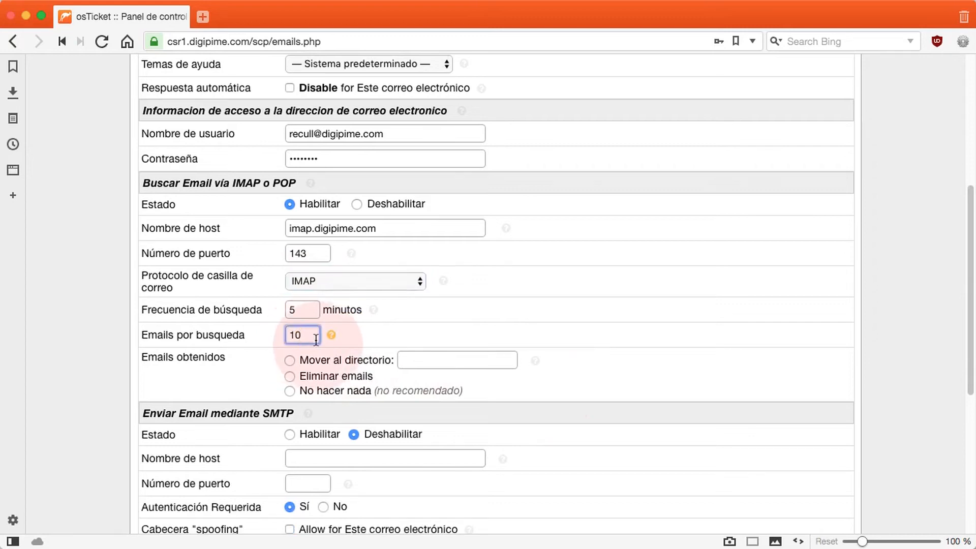
{"action": "key", "text": "BackSpace"}
{"action": "type", "text": "25"}
{"action": "left_click", "coordinate": [289, 377]}
Enable sending email via SMTP with host name smtp.digipime.com and port 587
{"action": "scroll", "coordinate": [661, 433], "scroll_direction": "down", "scroll_amount": 1}
{"action": "scroll", "coordinate": [661, 435], "scroll_direction": "down", "scroll_amount": 3}
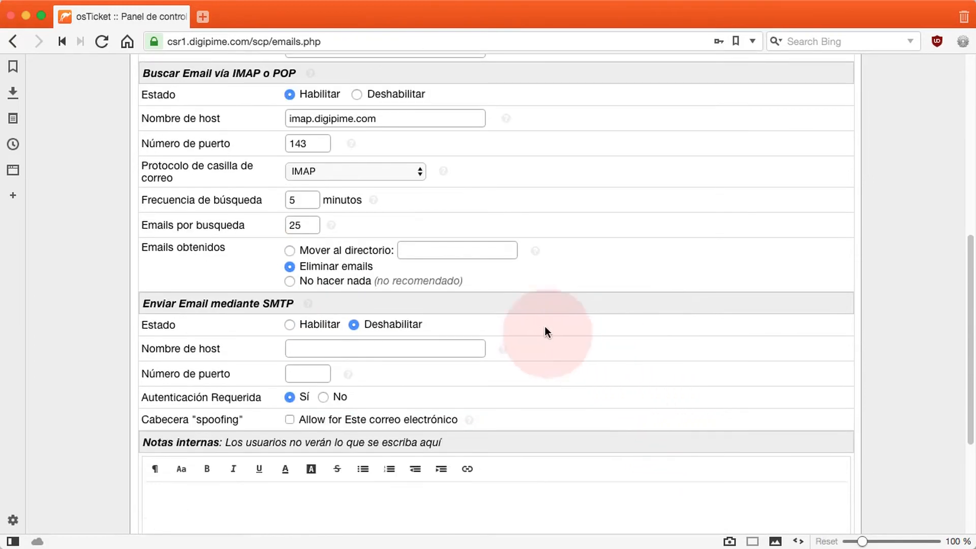
{"action": "left_click", "coordinate": [289, 324]}
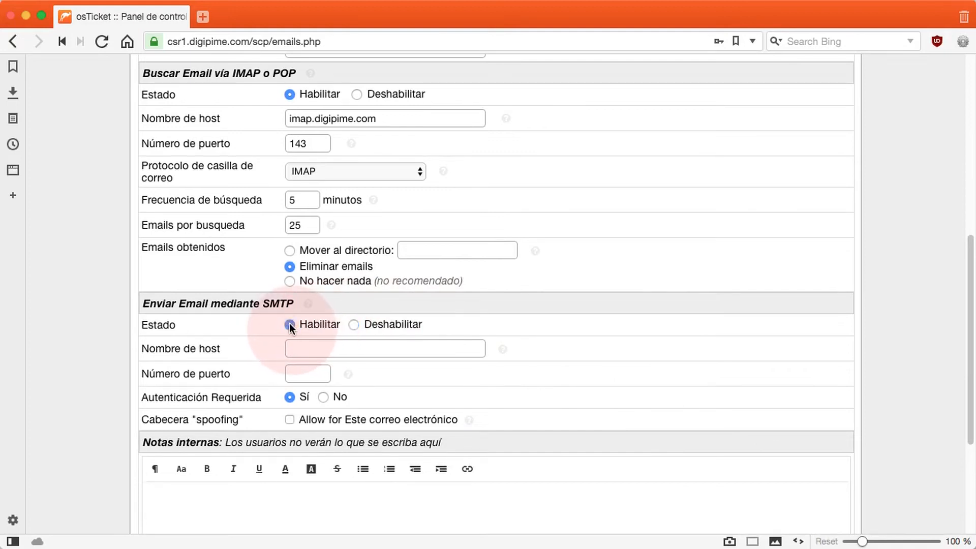
{"action": "left_click", "coordinate": [299, 349]}
{"action": "type", "text": "smtp"}
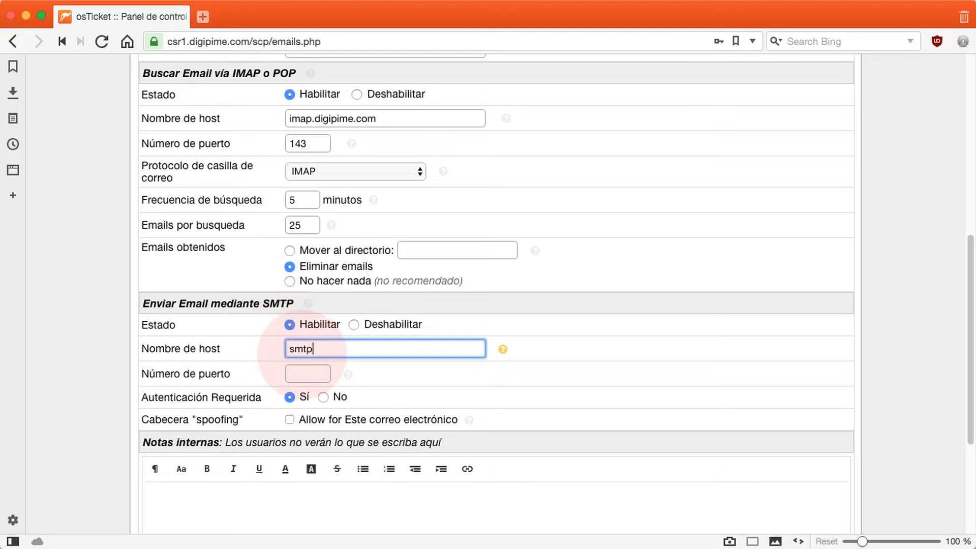
{"action": "type", "text": ".digipime.com"}
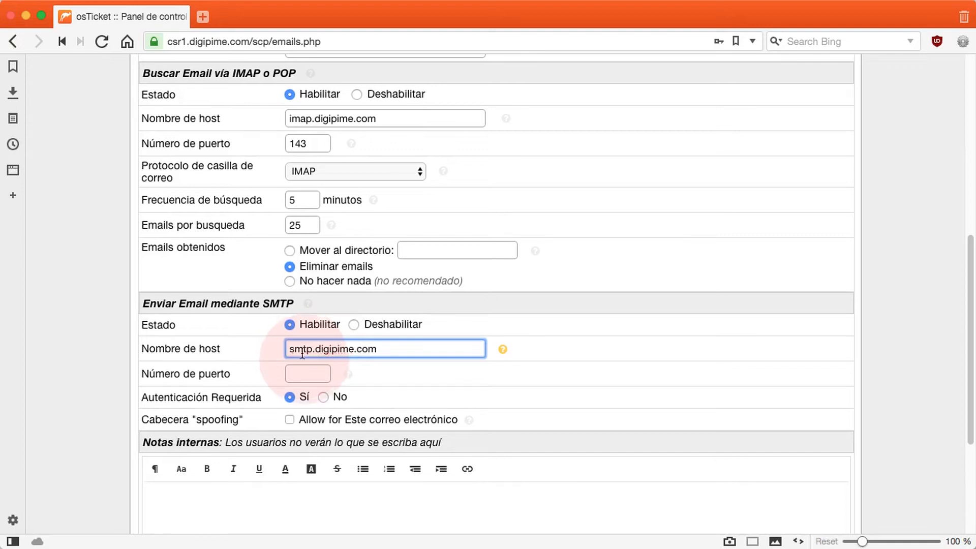
{"action": "left_click", "coordinate": [303, 371]}
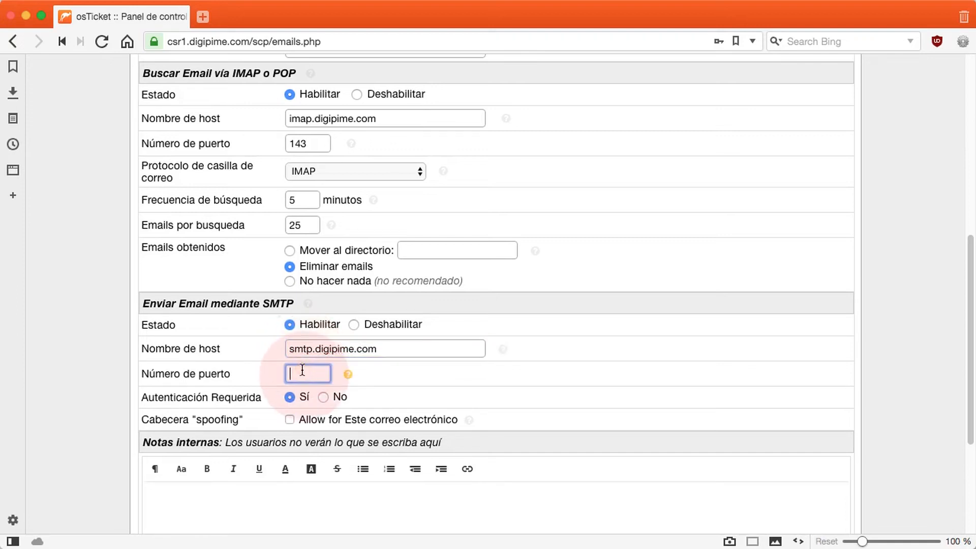
{"action": "type", "text": "587"}
Write the internal note "e-mail de ventas" for the new email address
{"action": "scroll", "coordinate": [647, 397], "scroll_direction": "down", "scroll_amount": 5}
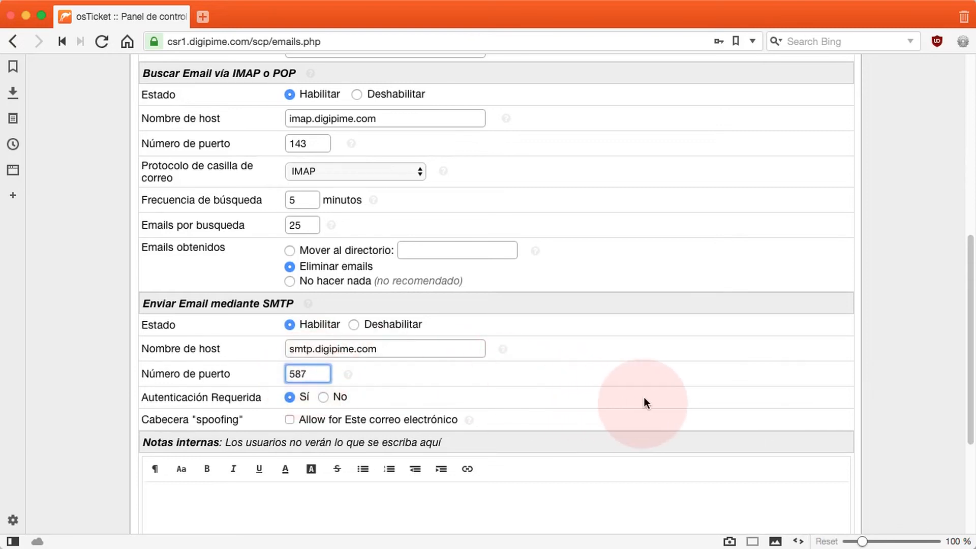
{"action": "left_click", "coordinate": [338, 345]}
{"action": "type", "text": "e-m"}
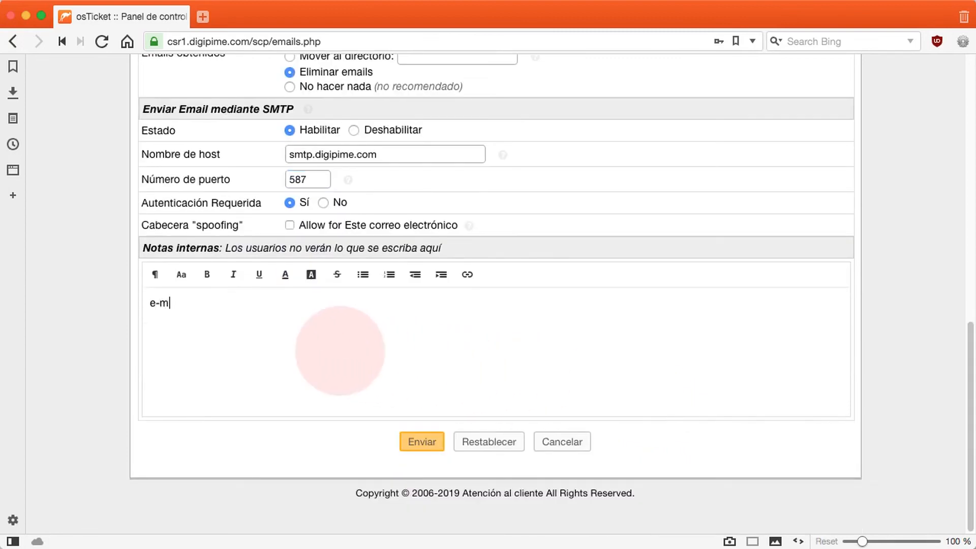
{"action": "type", "text": "ail de ventas"}
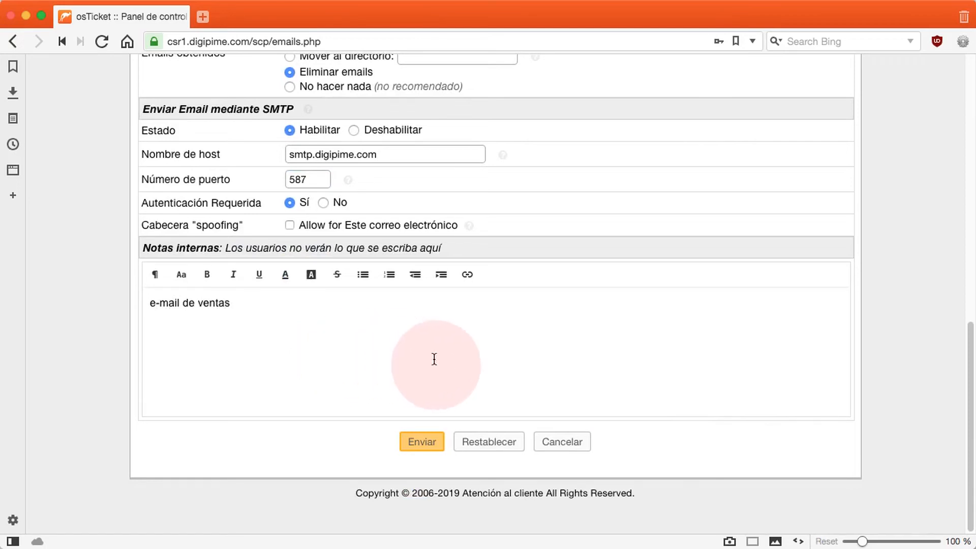
Expand the internal note to read "Lectura del e-mail de ventas e integración de mensajes en el helpdesk"
{"action": "left_click", "coordinate": [153, 303]}
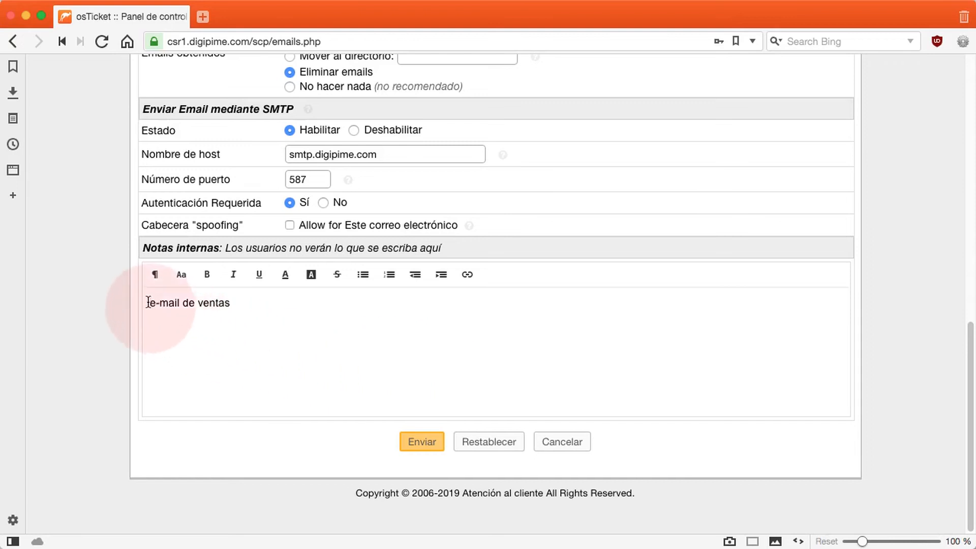
{"action": "type", "text": "Lectura"}
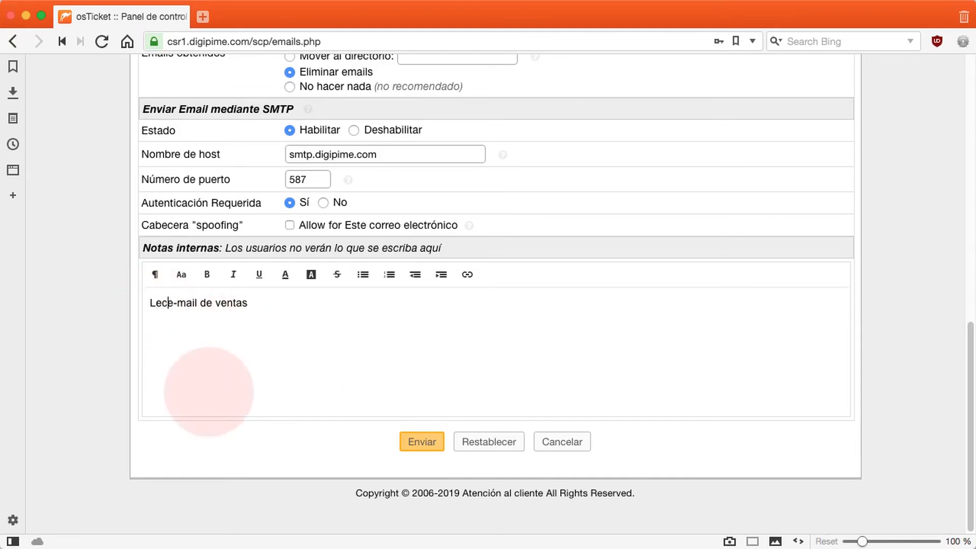
{"action": "type", "text": " del"}
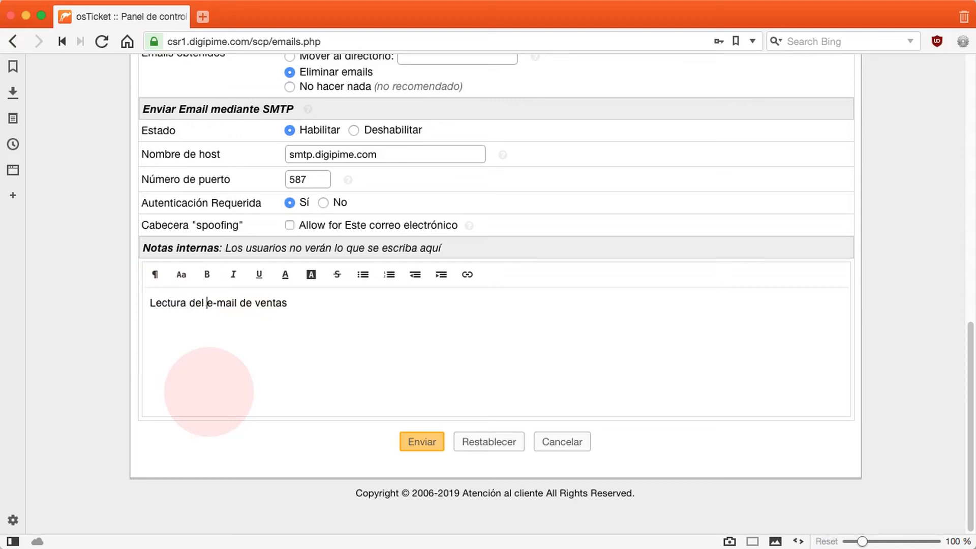
{"action": "left_click", "coordinate": [301, 311]}
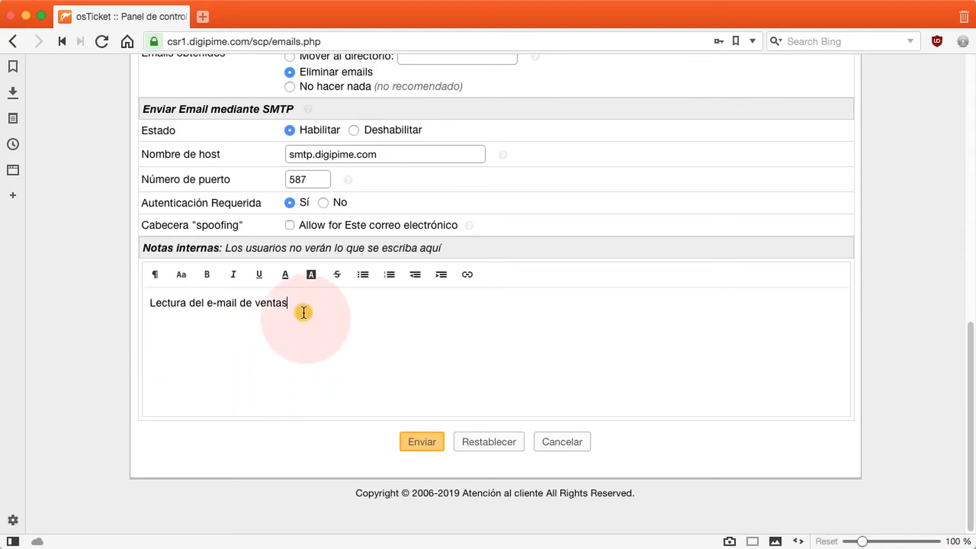
{"action": "type", "text": "e integraci"}
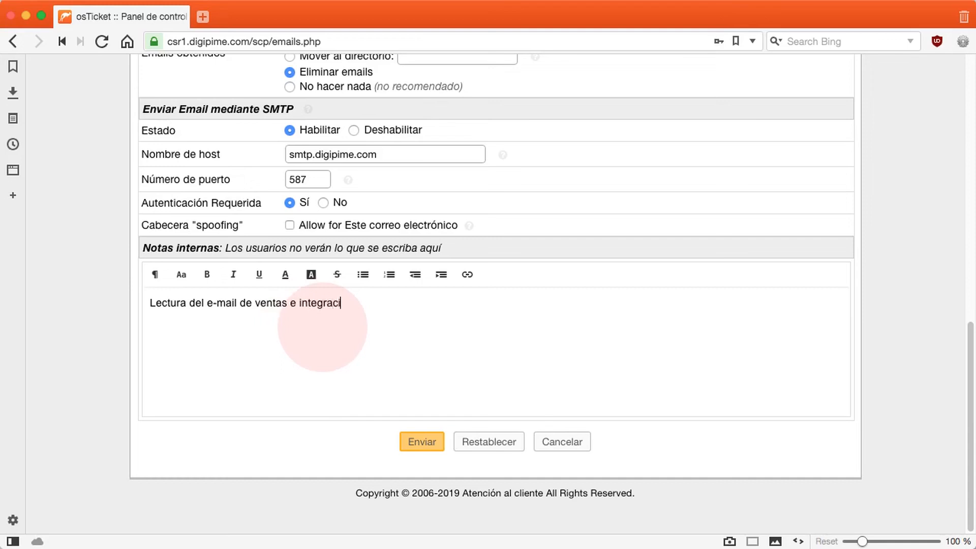
{"action": "type", "text": "ón de mensajes en el helpdesk"}
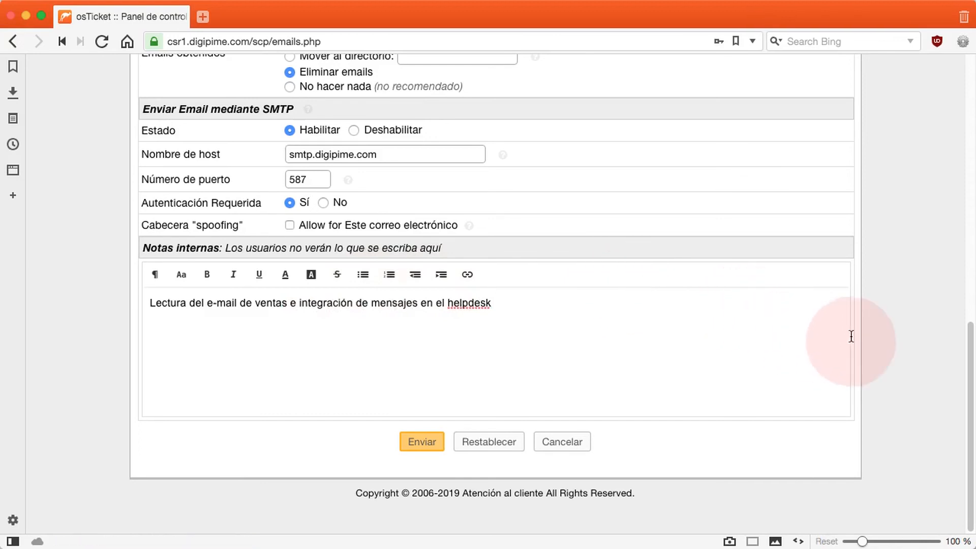
Review the completed settings of the new email address and submit the form to add it
{"action": "scroll", "coordinate": [879, 340], "scroll_direction": "up", "scroll_amount": 10}
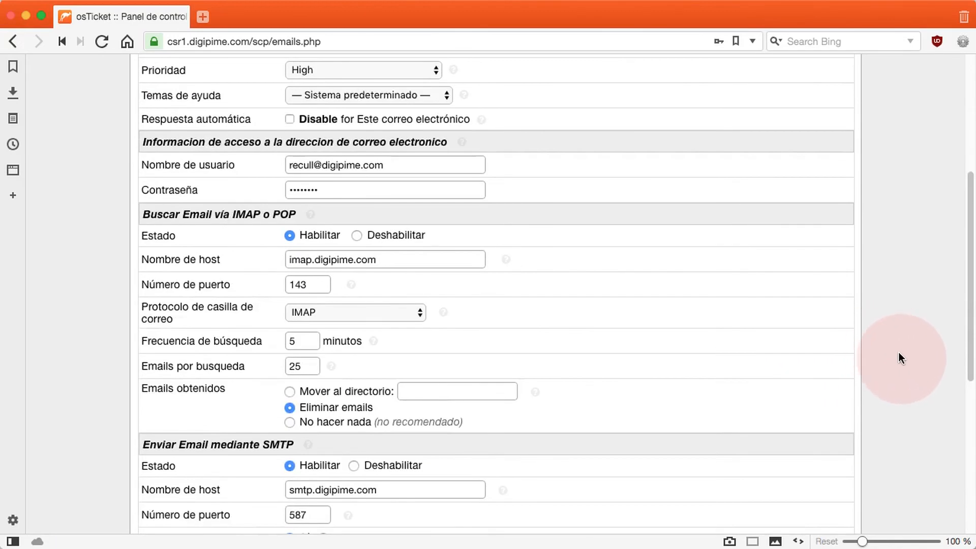
{"action": "scroll", "coordinate": [899, 353], "scroll_direction": "up", "scroll_amount": 1}
{"action": "scroll", "coordinate": [898, 358], "scroll_direction": "up", "scroll_amount": 3}
{"action": "scroll", "coordinate": [897, 358], "scroll_direction": "down", "scroll_amount": 10}
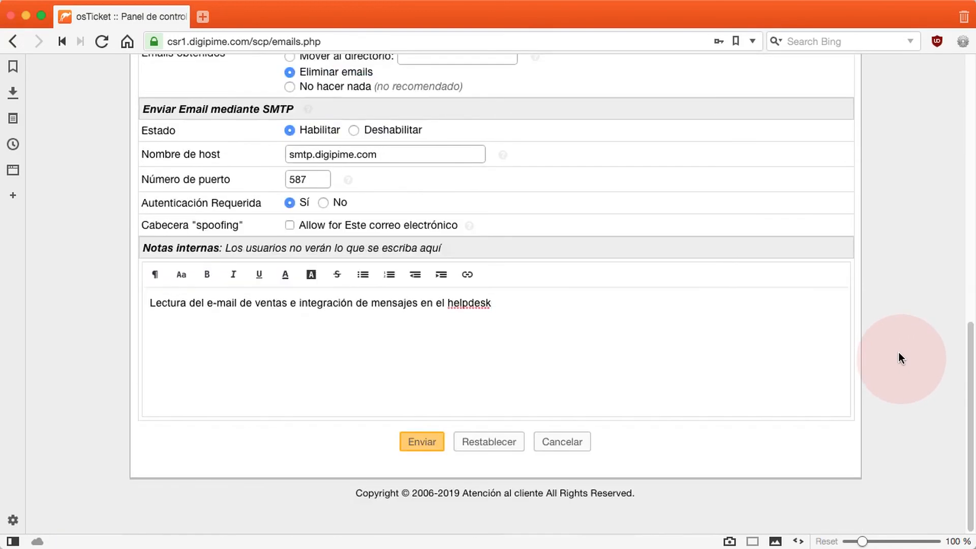
{"action": "left_click", "coordinate": [423, 443]}
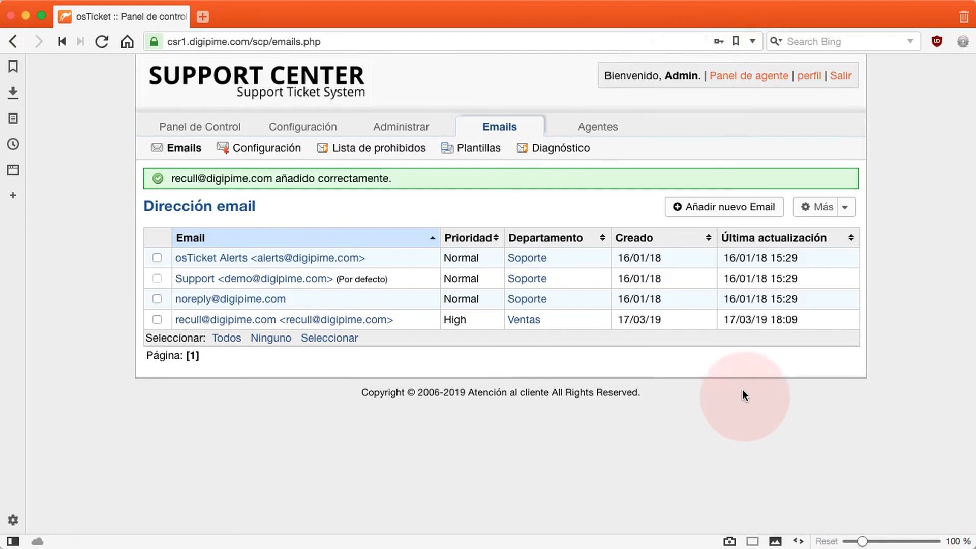
Open the newly added High-priority Ventas email address and review its saved ticket, IMAP, SMTP and note settings
{"action": "left_click", "coordinate": [257, 321]}
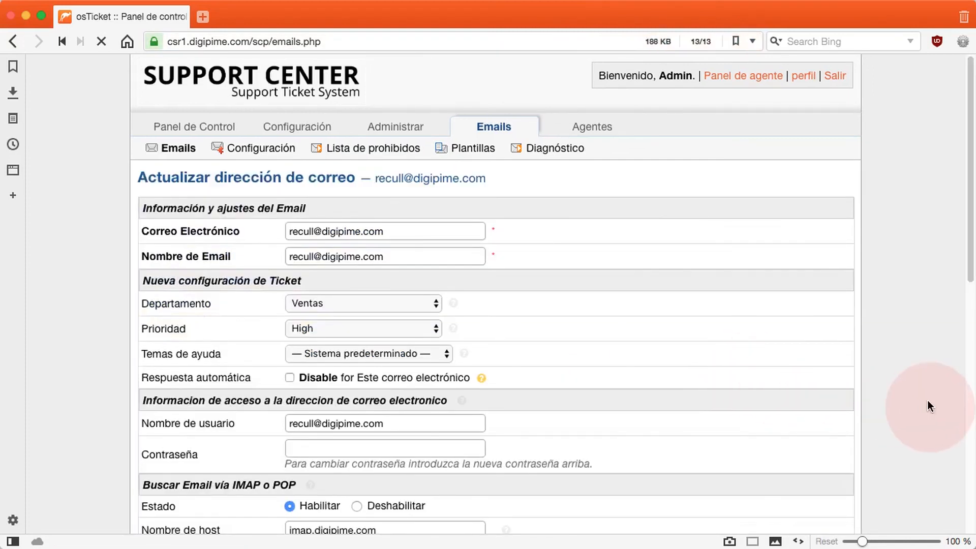
{"action": "scroll", "coordinate": [928, 401], "scroll_direction": "down", "scroll_amount": 3}
{"action": "scroll", "coordinate": [928, 404], "scroll_direction": "down", "scroll_amount": 6}
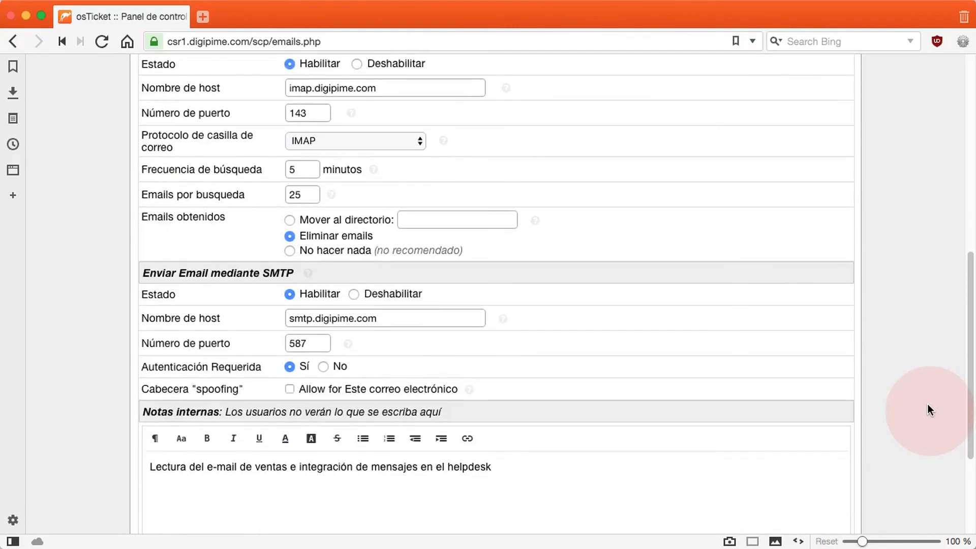
{"action": "scroll", "coordinate": [928, 404], "scroll_direction": "up", "scroll_amount": 9}
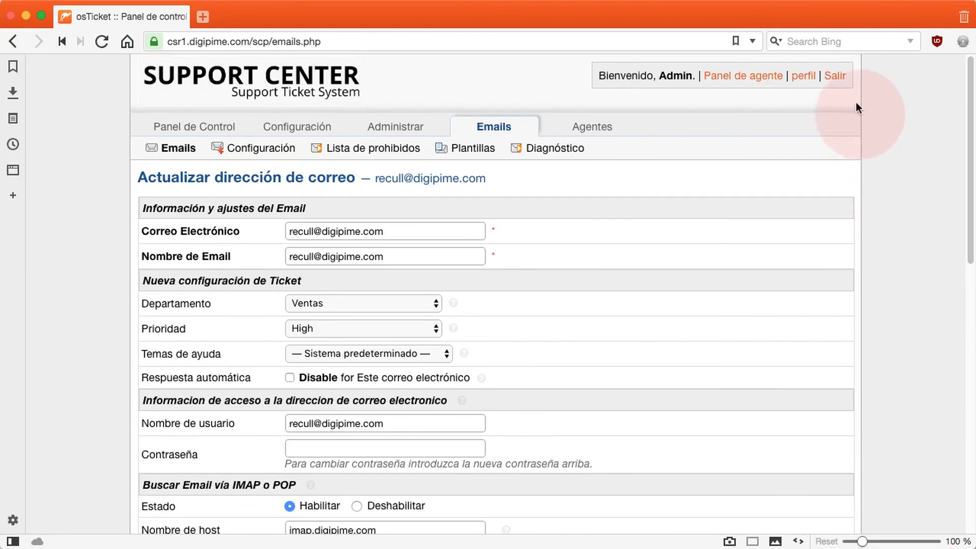
Log out of the help desk's admin account
{"action": "left_click", "coordinate": [835, 76]}
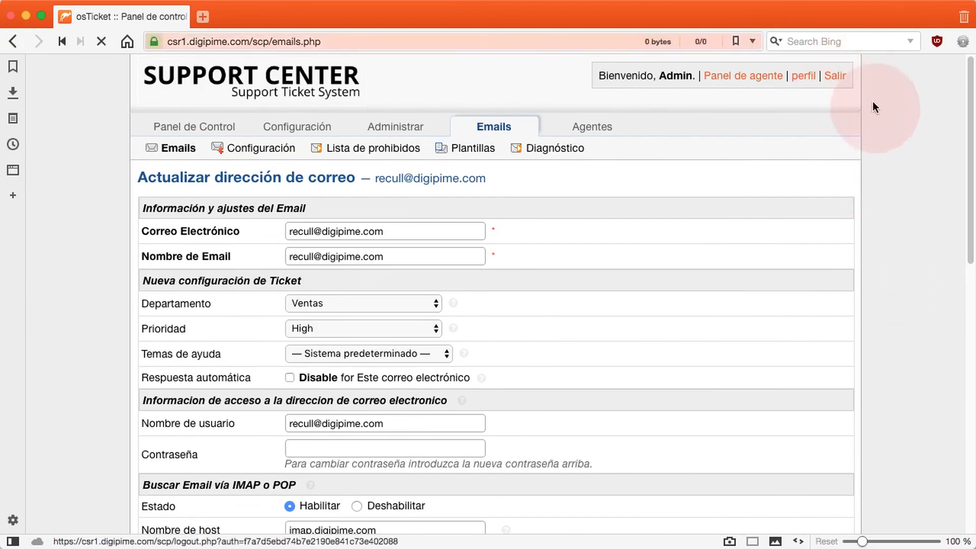